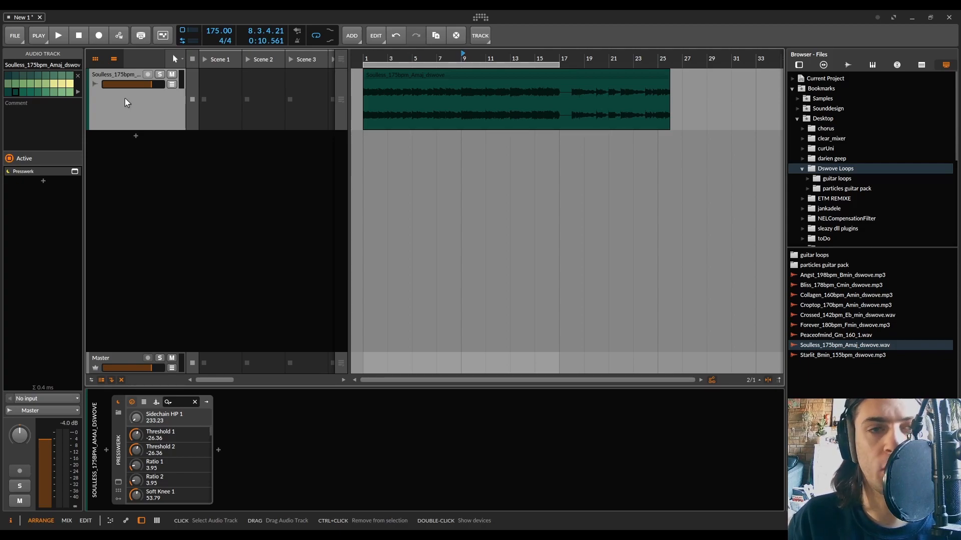
Play back the Soulless loop and zoom in on its clip to audition it.
{"action": "key", "text": "space"}
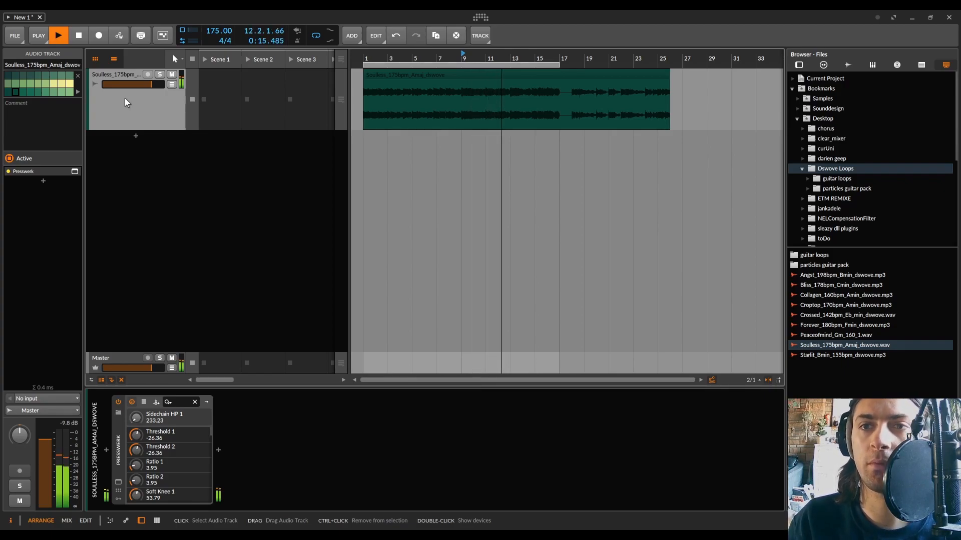
{"action": "key", "text": "space"}
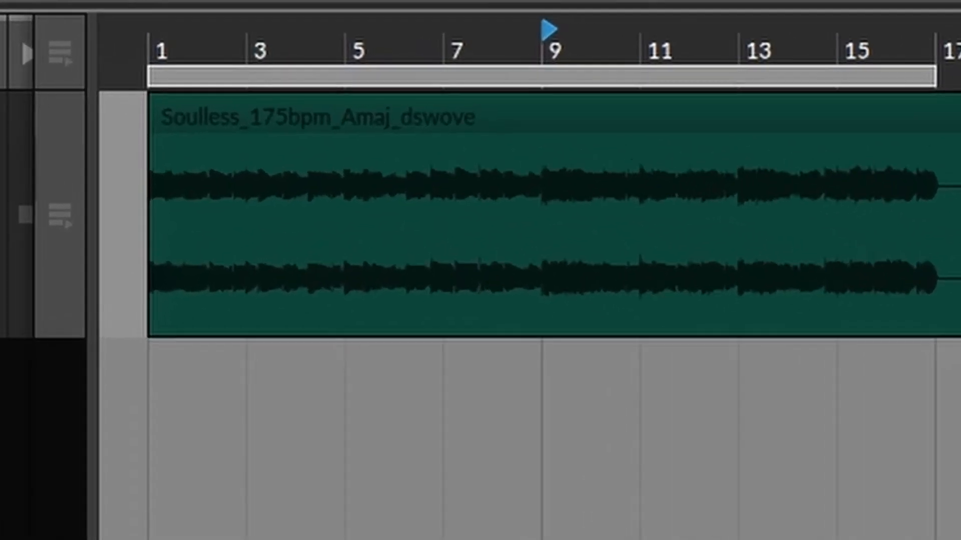
{"action": "scroll", "coordinate": [310, 138], "scroll_direction": "up", "scroll_amount": 5}
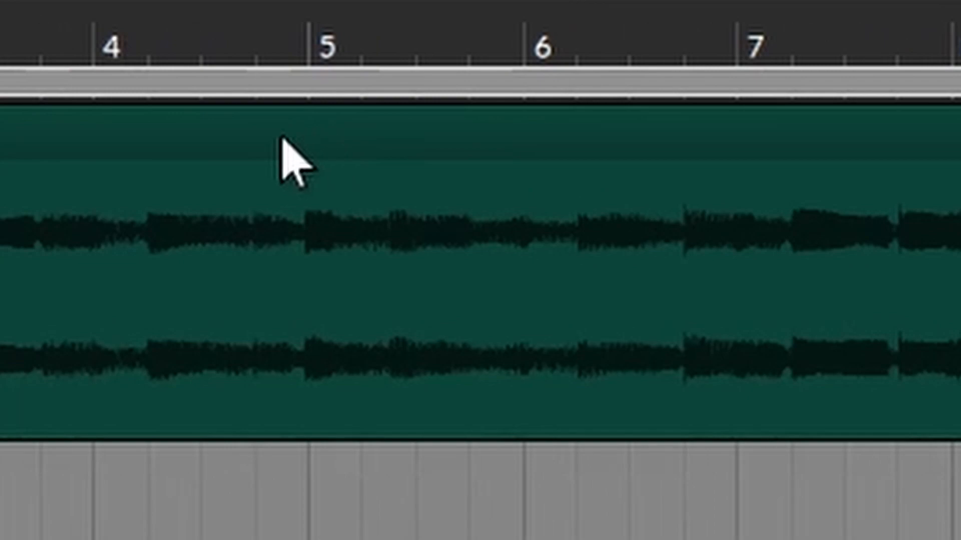
{"action": "scroll", "coordinate": [280, 137], "scroll_direction": "left", "scroll_amount": 5}
{"action": "left_click", "coordinate": [336, 152]}
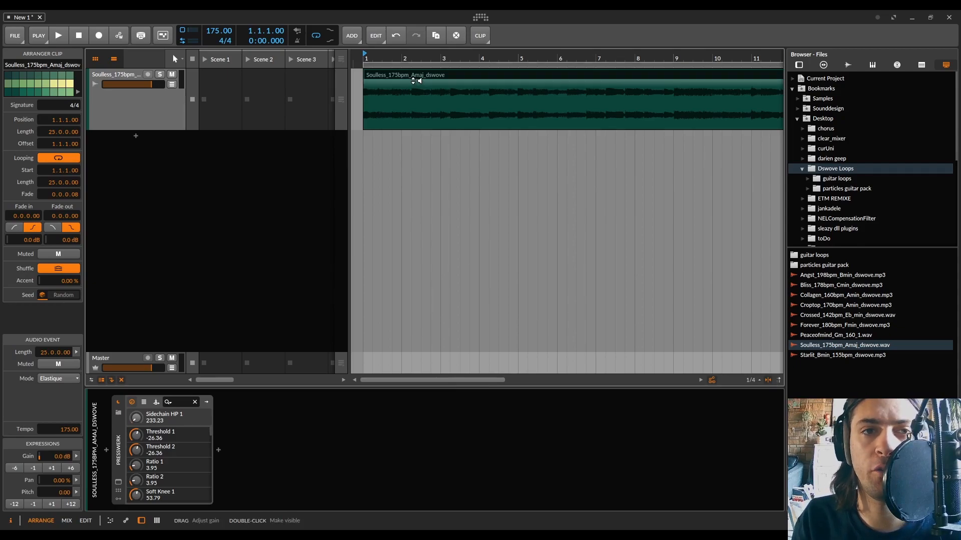
Add a new audio track below the loop, enlarge its height and arm it for recording.
{"action": "right_click", "coordinate": [128, 176]}
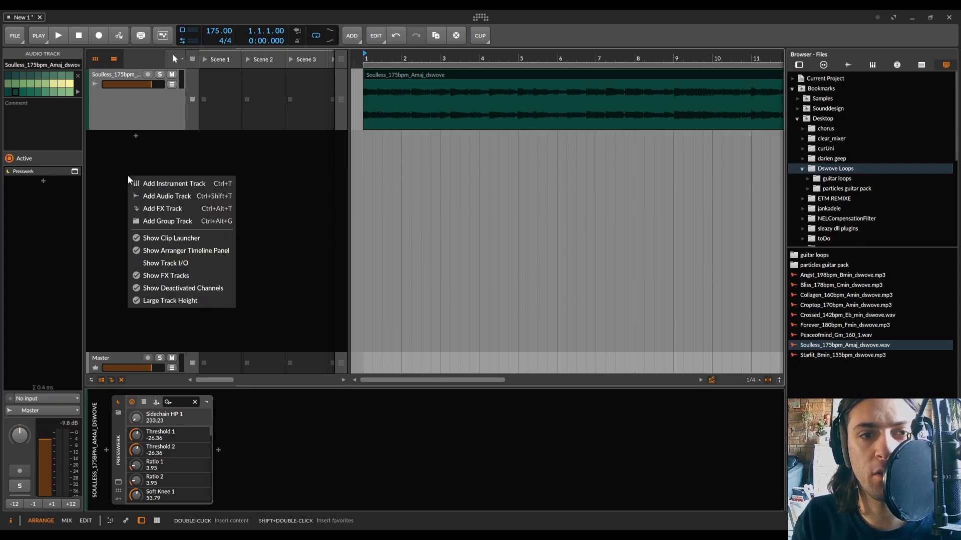
{"action": "left_click", "coordinate": [197, 198]}
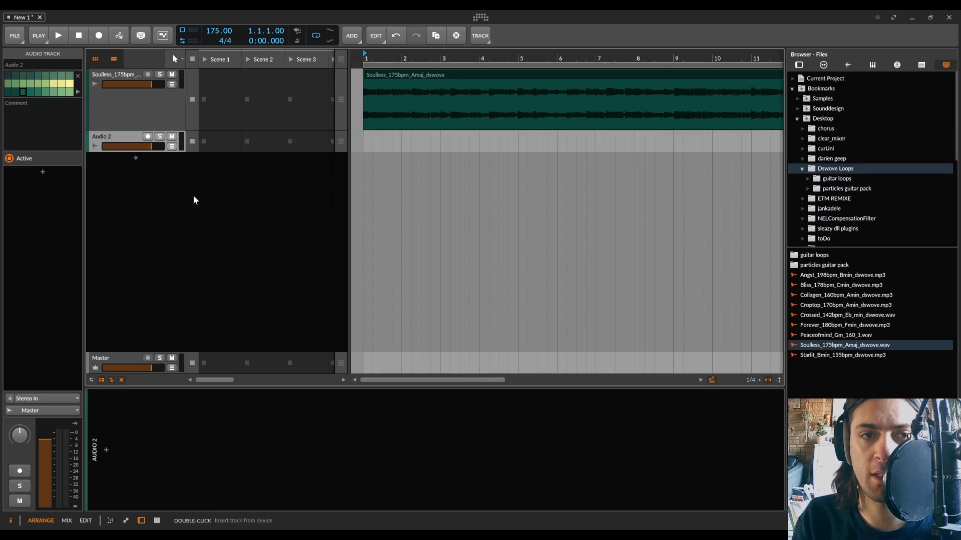
{"action": "left_click_drag", "start_coordinate": [171, 152], "coordinate": [177, 223]}
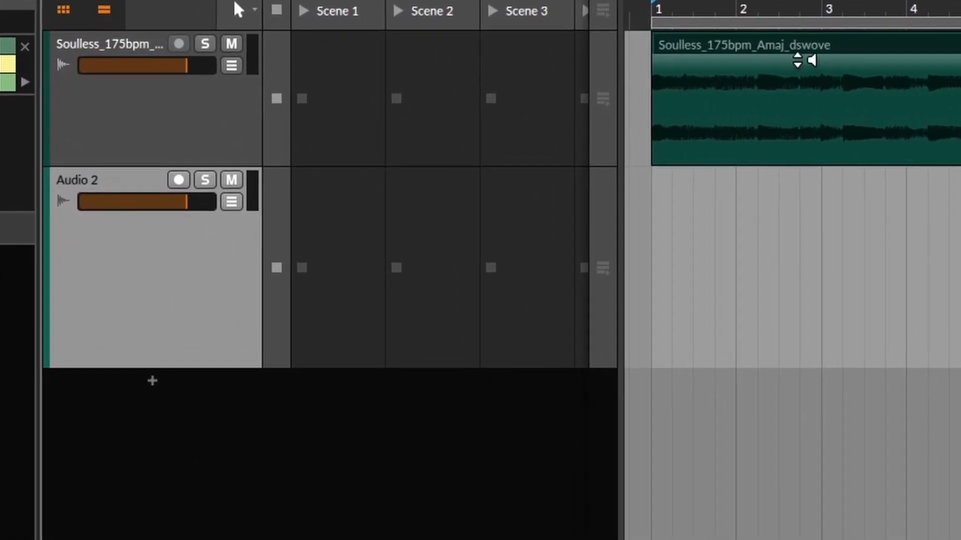
{"action": "left_click", "coordinate": [194, 196]}
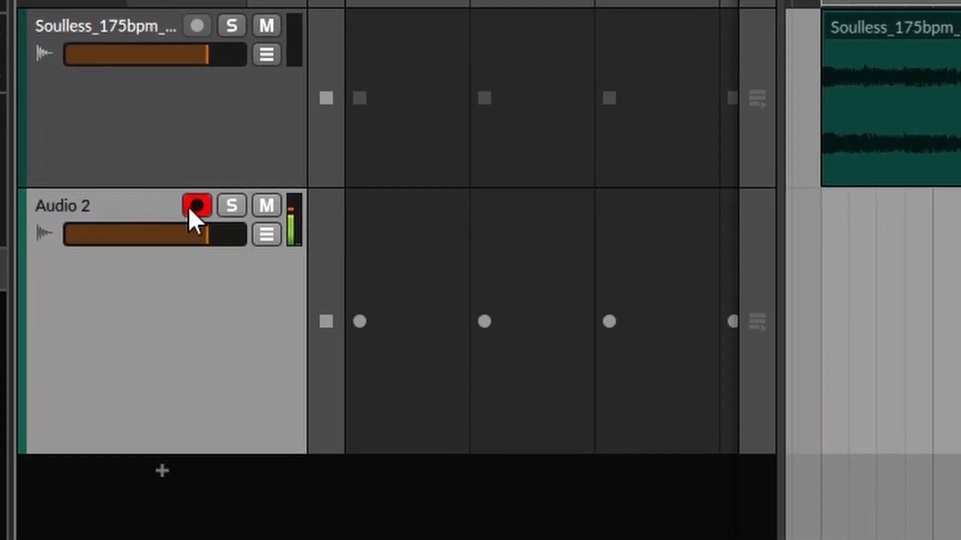
Insert the KeroVee pitch corrector plugin on the new audio track.
{"action": "left_click_drag", "start_coordinate": [221, 233], "coordinate": [65, 234]}
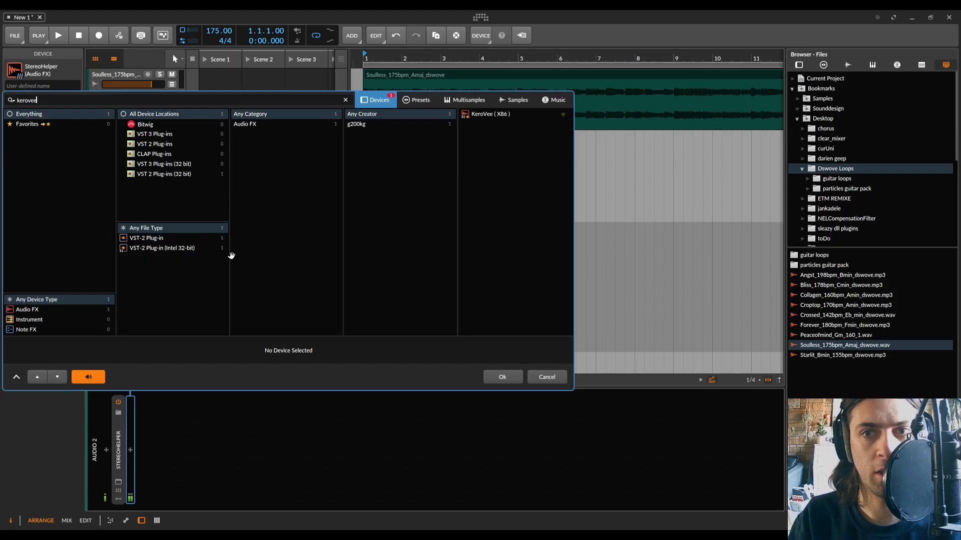
{"action": "double_click", "coordinate": [472, 115]}
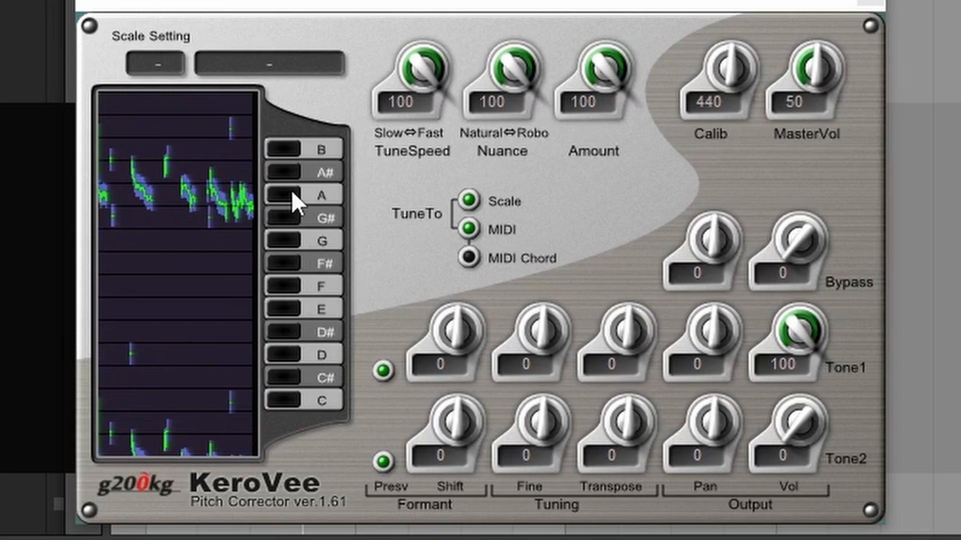
Toggle KeroVee's scale keys while the loop plays, leaving C#, E, F#, G#, A and B enabled.
{"action": "left_click", "coordinate": [289, 401]}
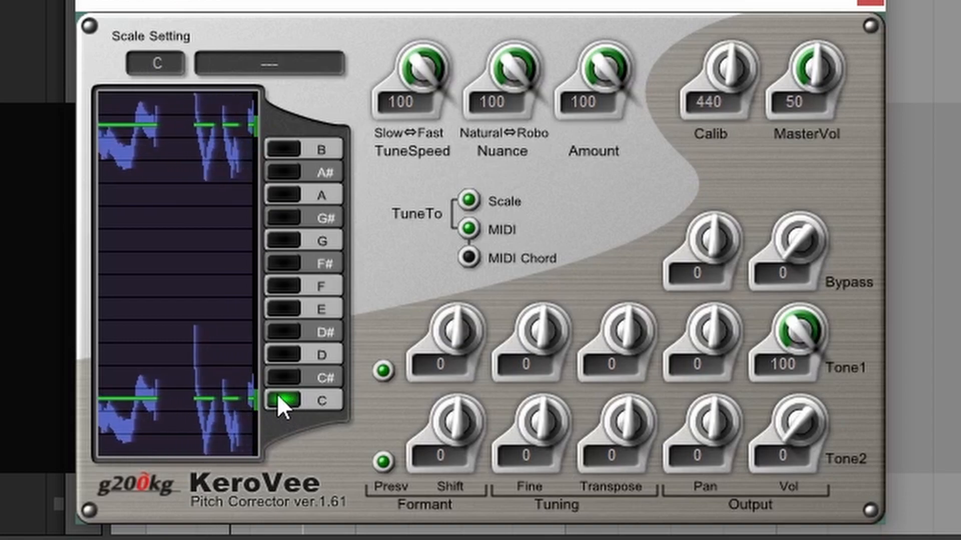
{"action": "left_click", "coordinate": [285, 376]}
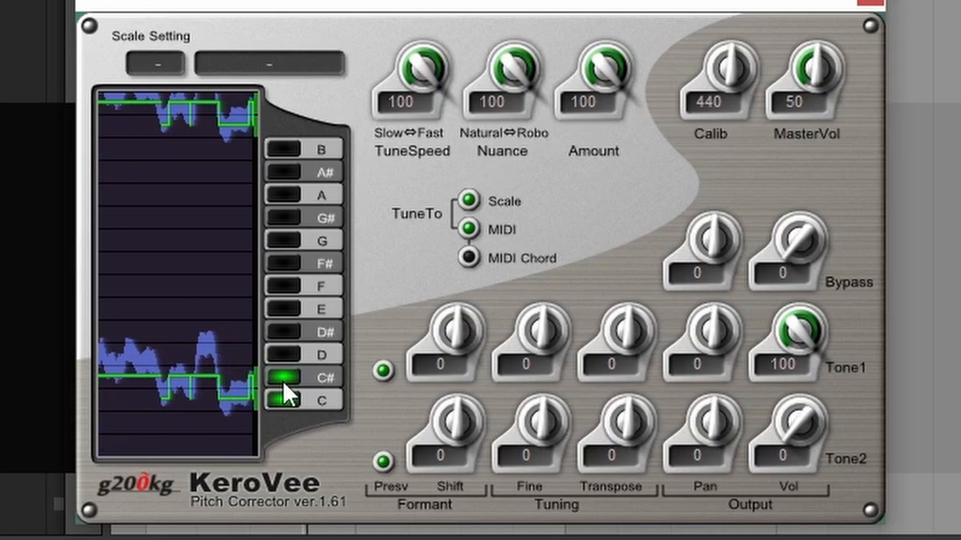
{"action": "left_click", "coordinate": [283, 359]}
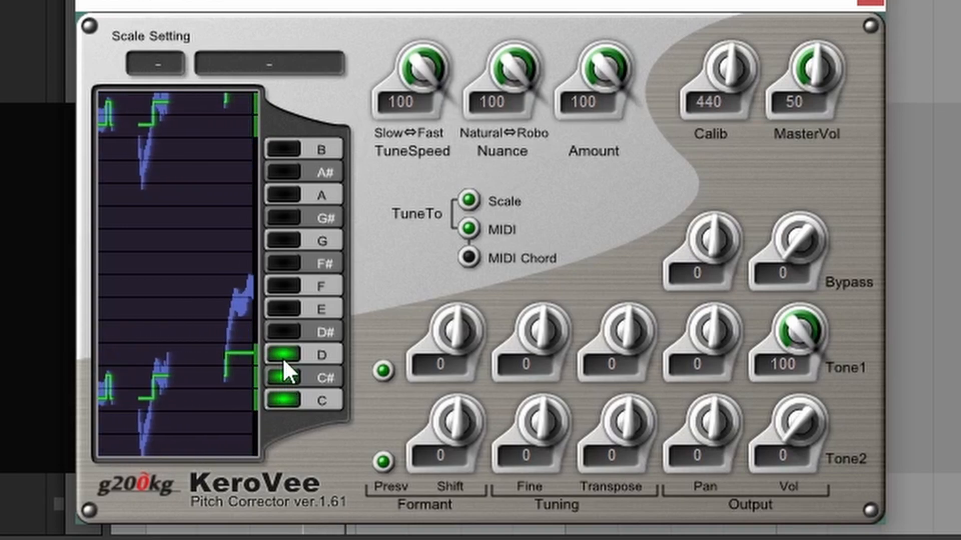
{"action": "left_click", "coordinate": [284, 354]}
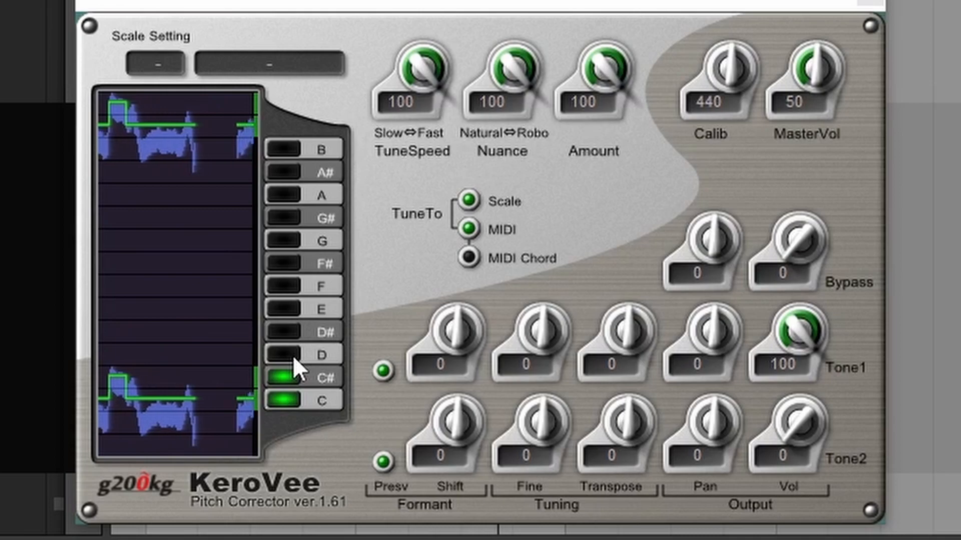
{"action": "left_click", "coordinate": [293, 336]}
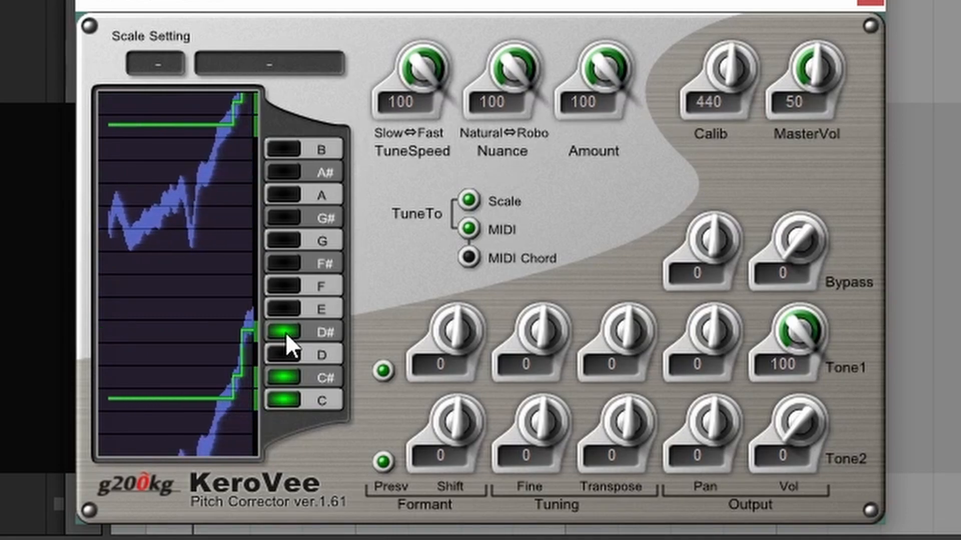
{"action": "left_click", "coordinate": [287, 333]}
{"action": "left_click", "coordinate": [284, 309]}
{"action": "left_click", "coordinate": [281, 266]}
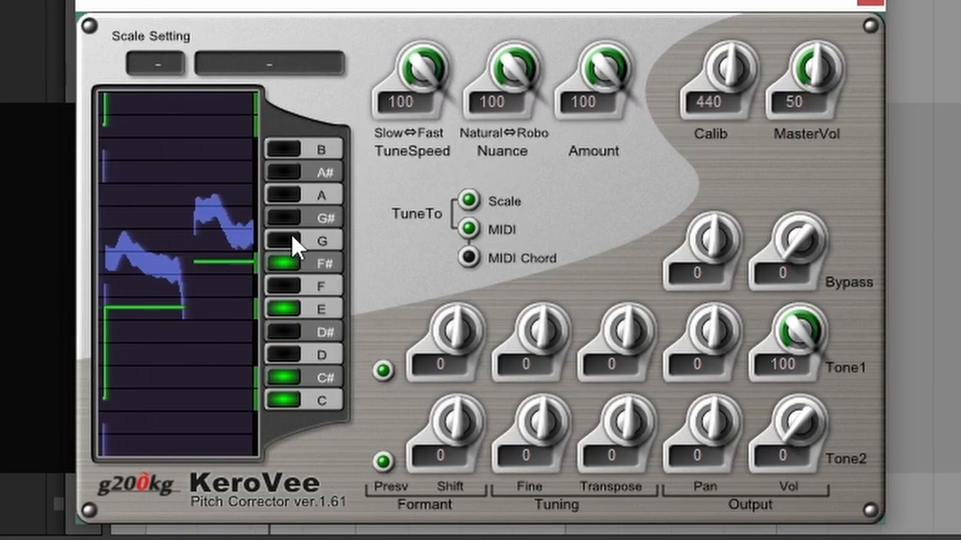
{"action": "left_click", "coordinate": [286, 218]}
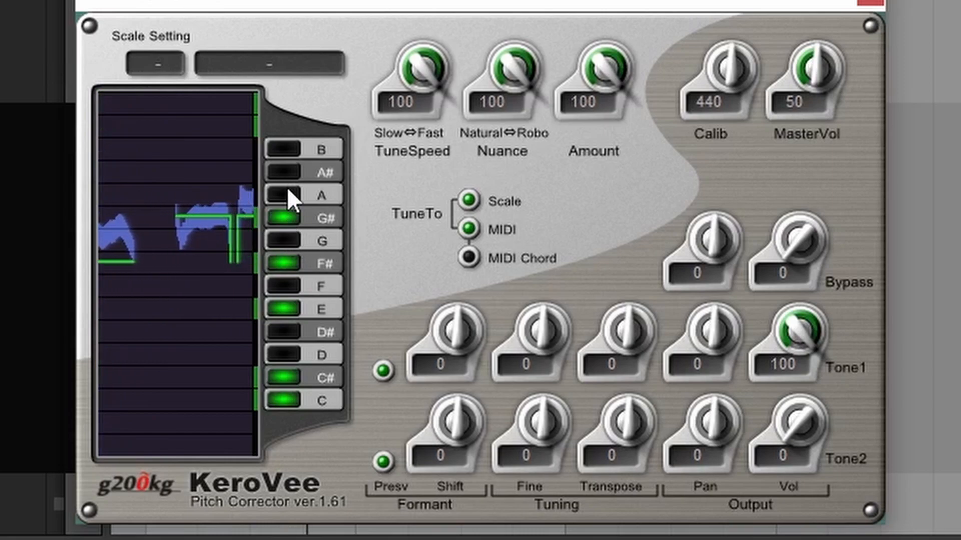
{"action": "left_click", "coordinate": [287, 195]}
{"action": "left_click", "coordinate": [288, 149]}
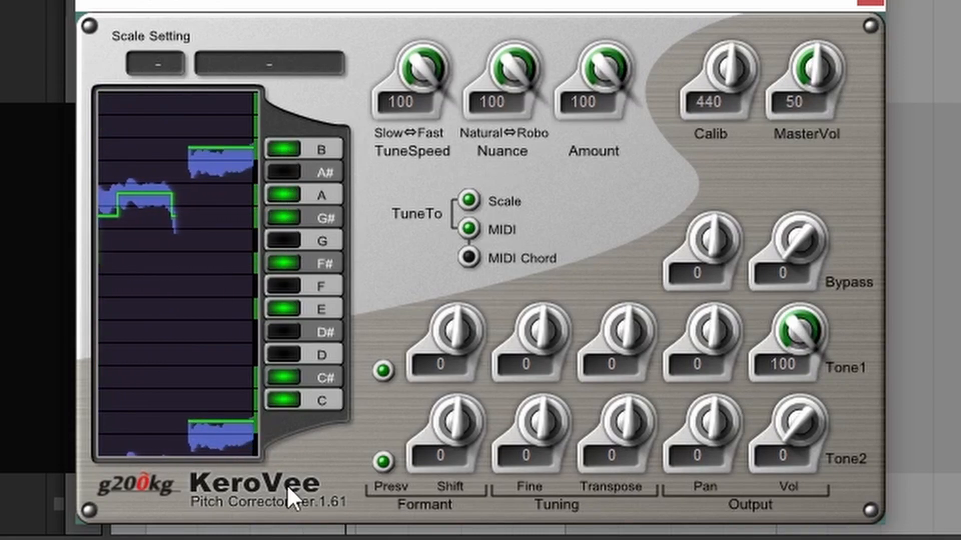
{"action": "left_click", "coordinate": [284, 400]}
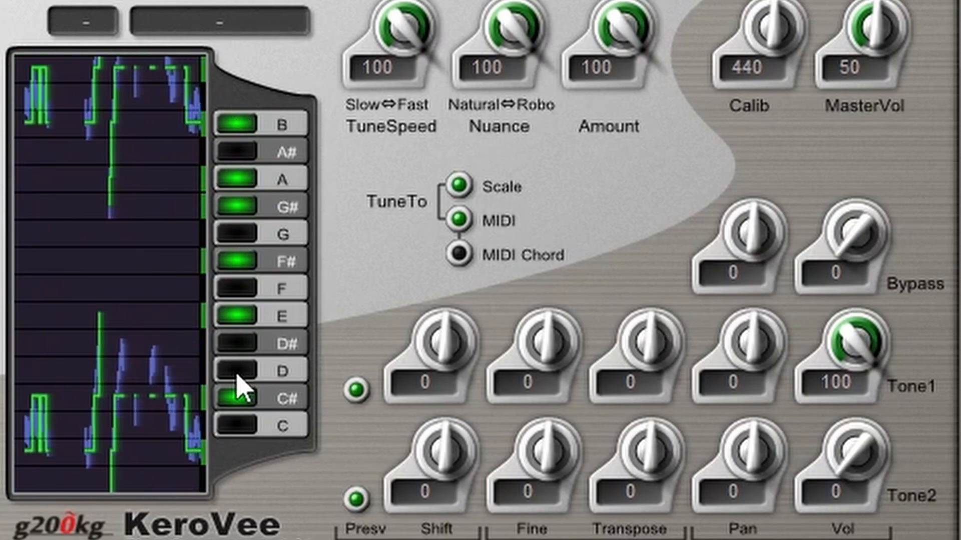
Try D#, then enable D instead to complete the A major scale in KeroVee.
{"action": "left_click", "coordinate": [247, 345]}
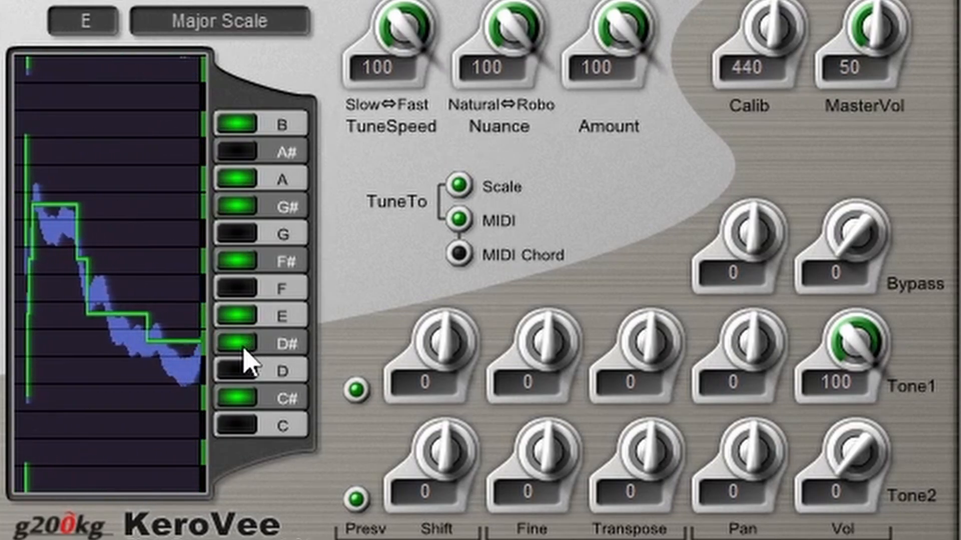
{"action": "left_click", "coordinate": [245, 350]}
{"action": "left_click", "coordinate": [241, 372]}
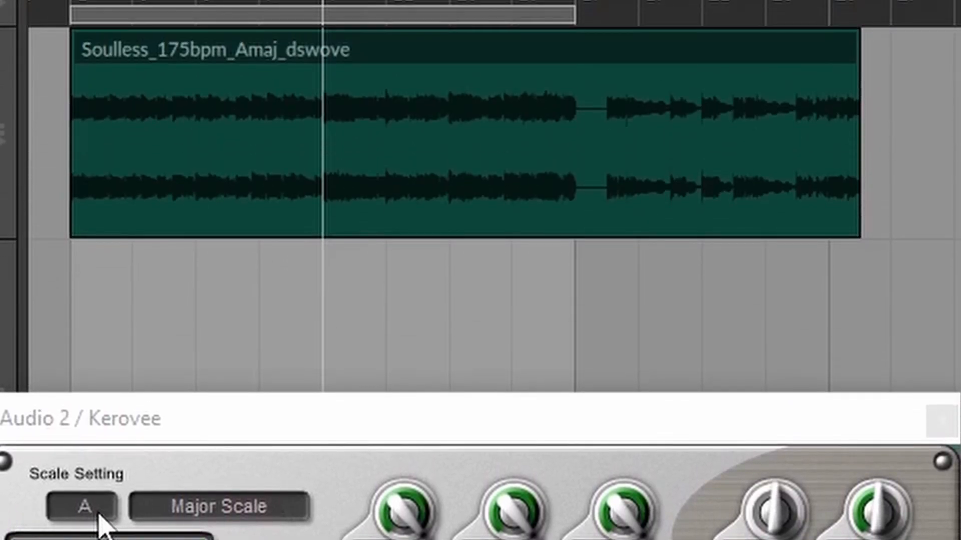
Reposition the KeroVee window and rename the audio track to scale info.
{"action": "left_click", "coordinate": [273, 86]}
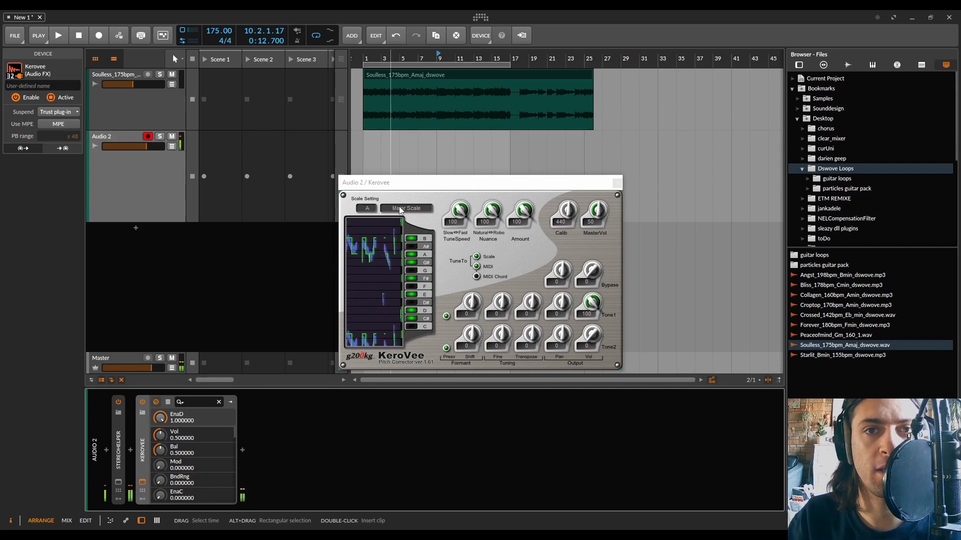
{"action": "left_click_drag", "start_coordinate": [430, 185], "coordinate": [411, 179]}
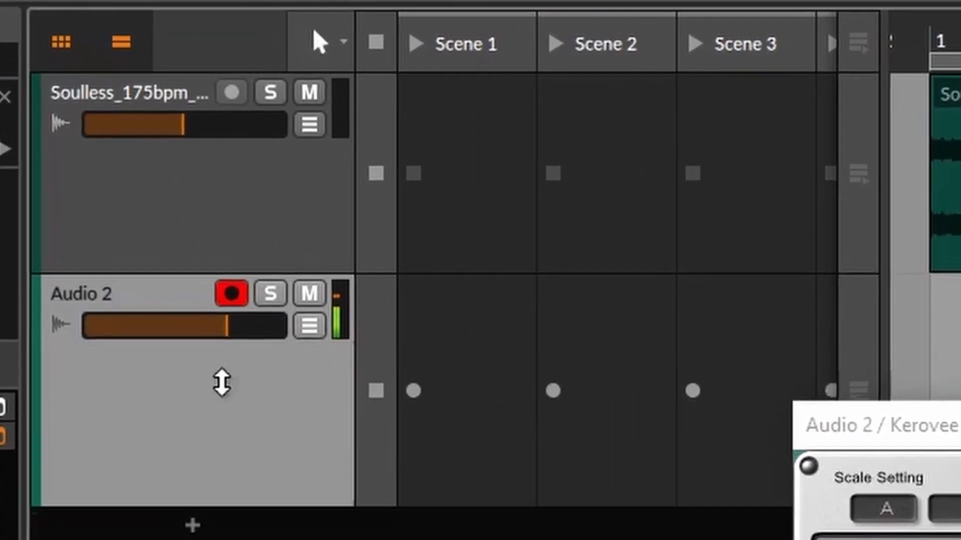
{"action": "left_click_drag", "start_coordinate": [222, 383], "coordinate": [220, 345]}
{"action": "double_click", "coordinate": [82, 290]}
{"action": "type", "text": "scale info"}
{"action": "key", "text": "Return"}
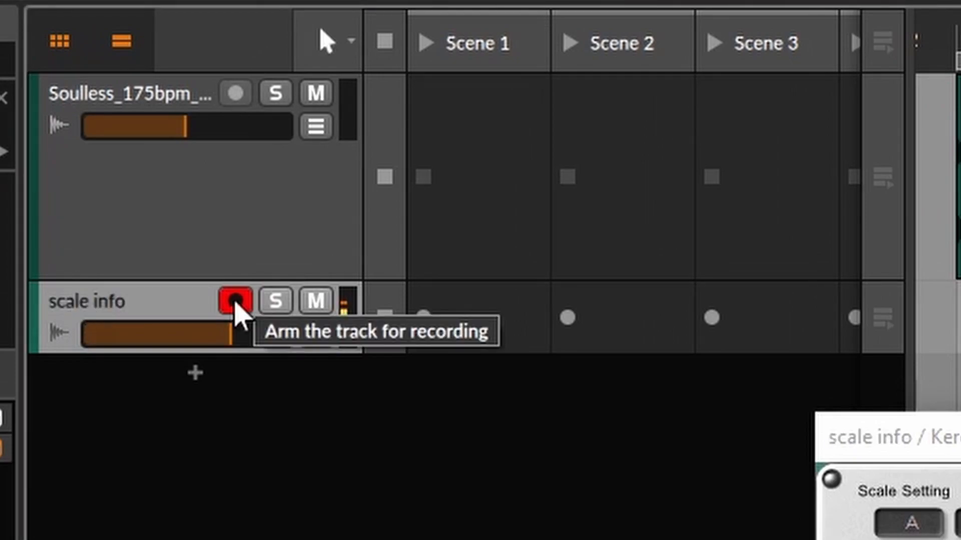
Disarm the scale info track and close its KeroVee window.
{"action": "left_click", "coordinate": [235, 301]}
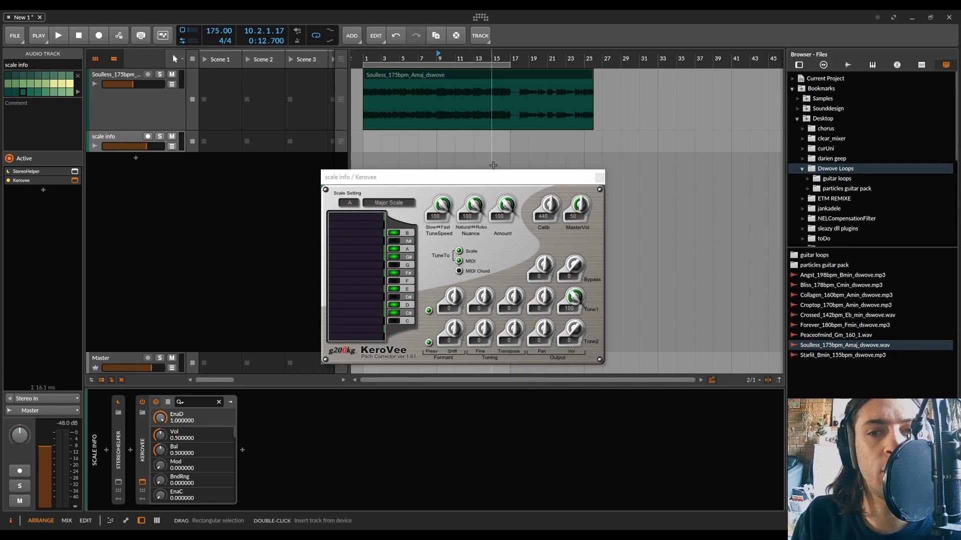
{"action": "left_click", "coordinate": [600, 178]}
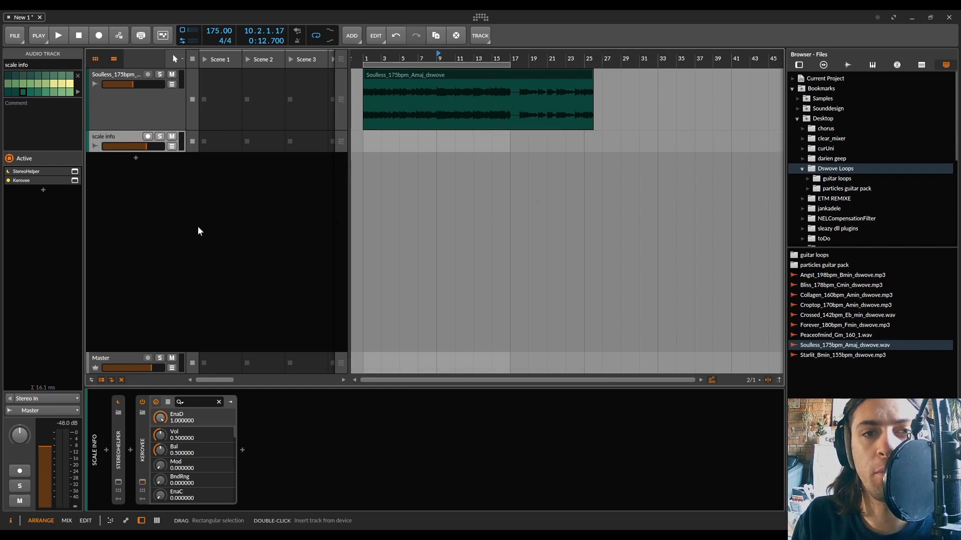
Add an instrument track loaded with the Synth1 VST64 plugin.
{"action": "left_click", "coordinate": [136, 158]}
{"action": "type", "text": "synth1"}
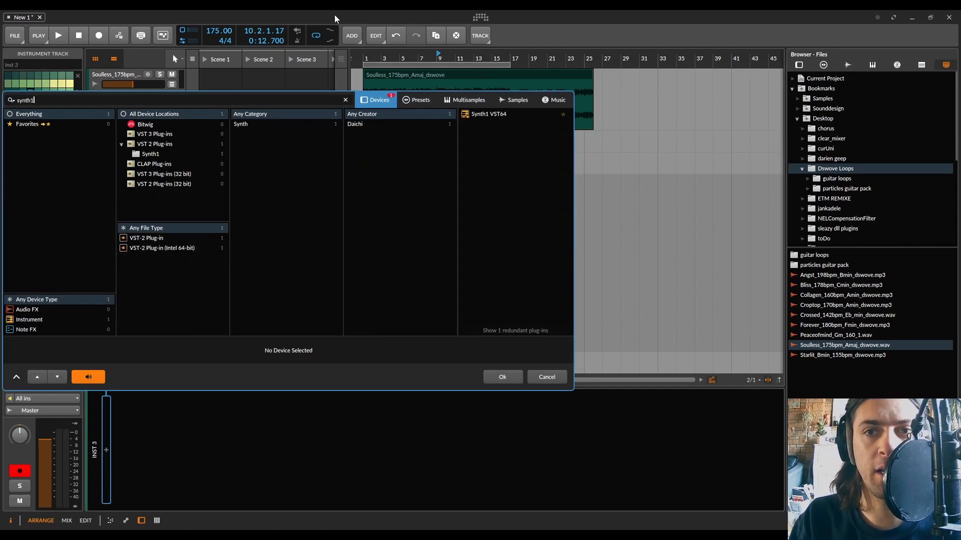
{"action": "double_click", "coordinate": [468, 114]}
Create a clip on the Synth1 track and place a first note at the start of its piano roll.
{"action": "left_click_drag", "start_coordinate": [394, 239], "coordinate": [530, 159]}
{"action": "double_click", "coordinate": [368, 163]}
{"action": "double_click", "coordinate": [369, 160]}
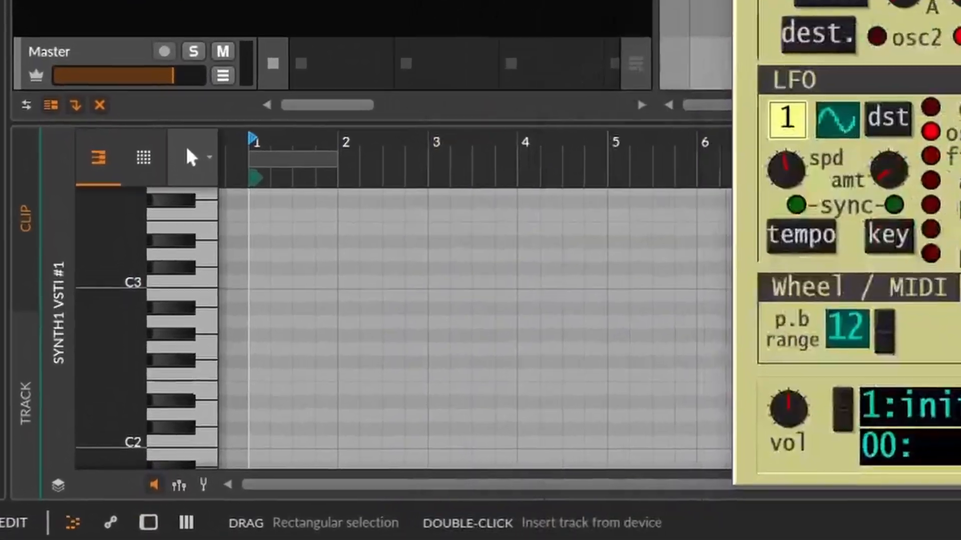
{"action": "left_click", "coordinate": [185, 432]}
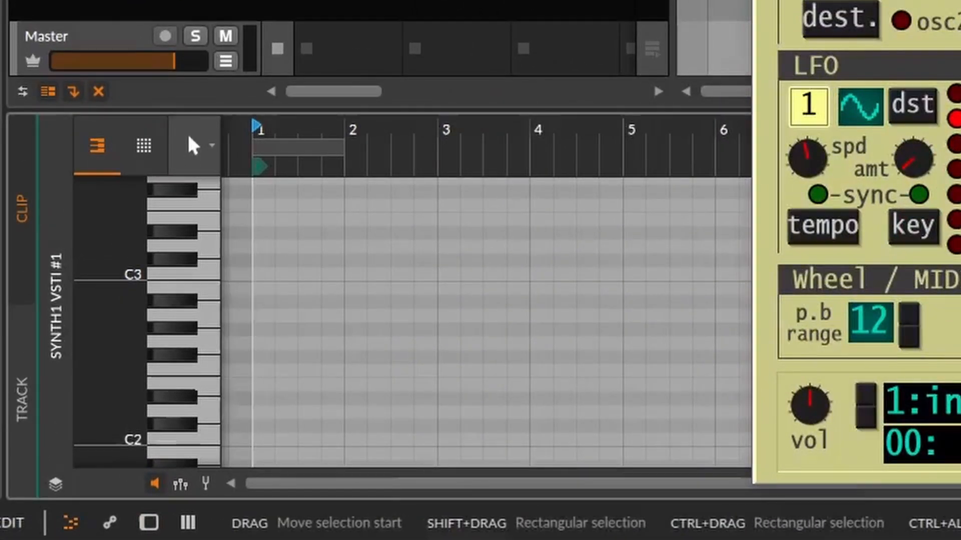
{"action": "double_click", "coordinate": [262, 302]}
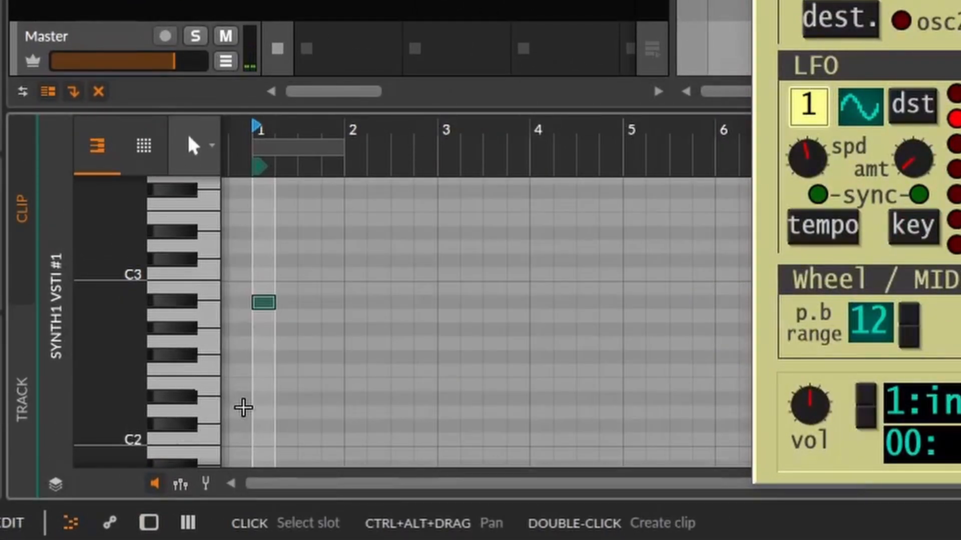
Open the clip in the enlarged piano roll and move the first note down to A2.
{"action": "double_click", "coordinate": [100, 4]}
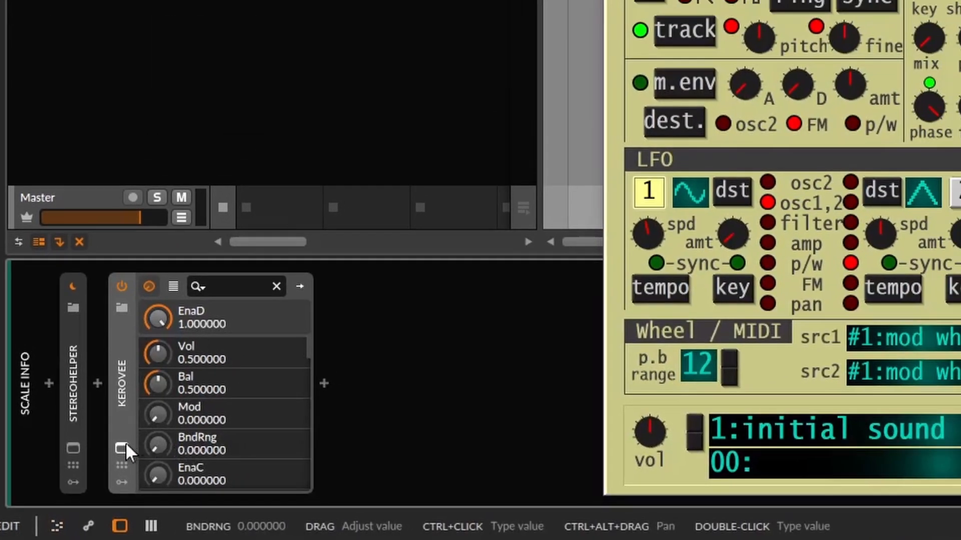
{"action": "left_click", "coordinate": [122, 448]}
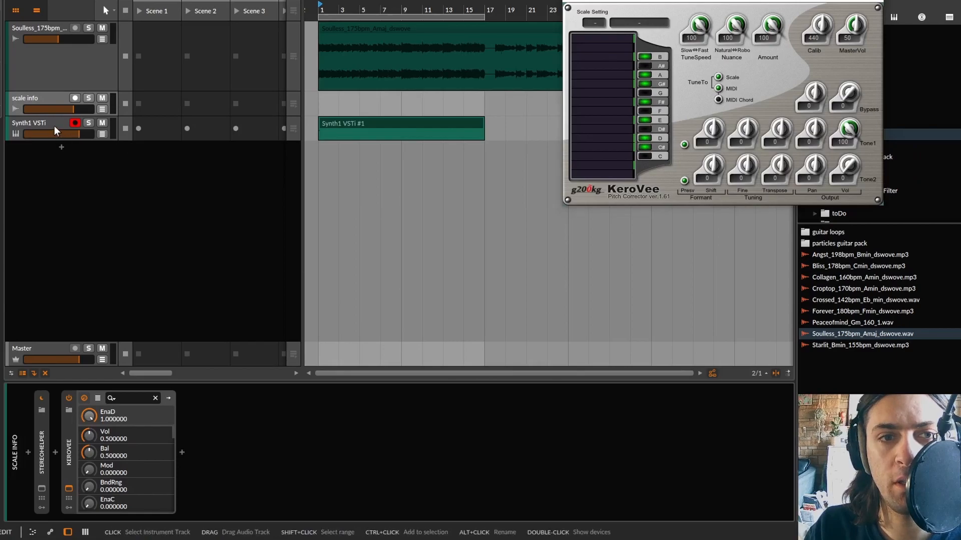
{"action": "left_click", "coordinate": [54, 126]}
{"action": "double_click", "coordinate": [375, 125]}
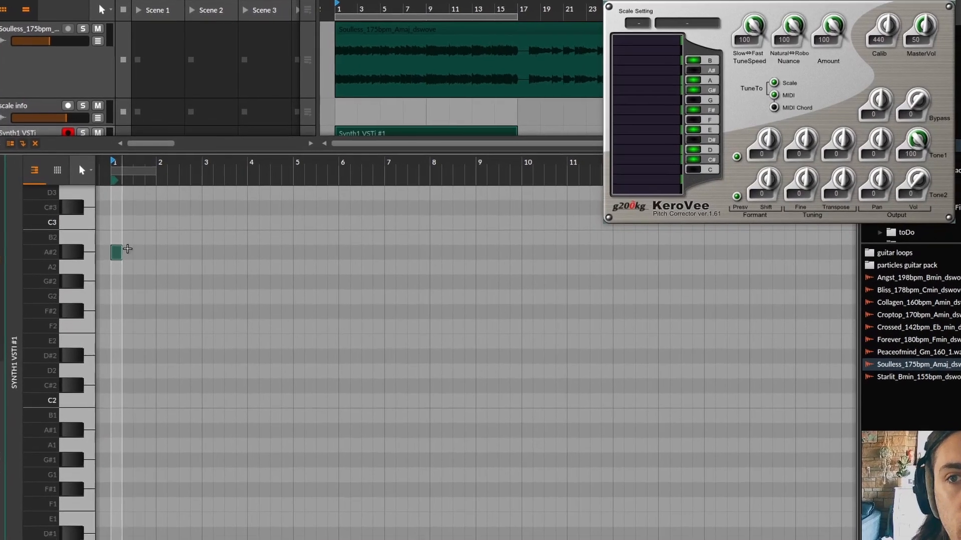
{"action": "scroll", "coordinate": [127, 249], "scroll_direction": "up", "scroll_amount": 5}
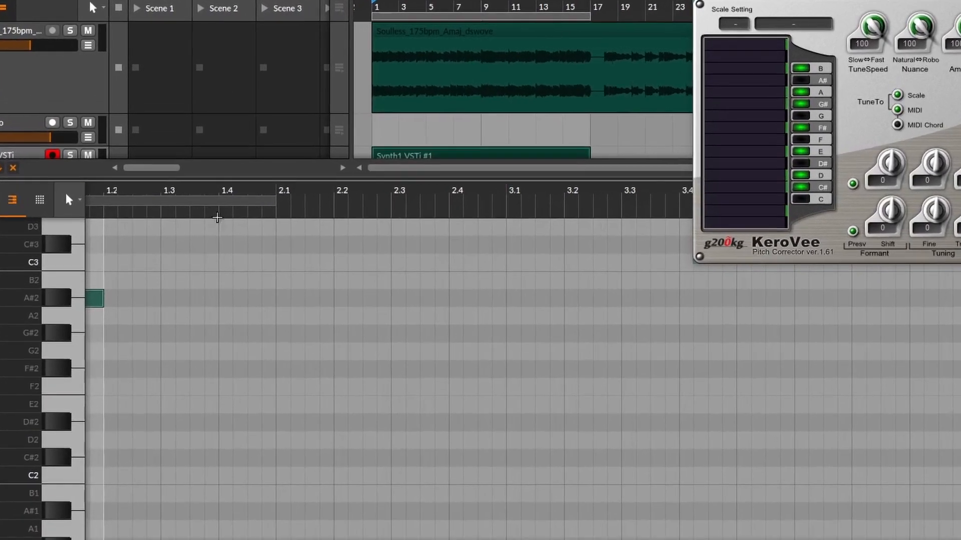
{"action": "scroll", "coordinate": [136, 238], "scroll_direction": "left", "scroll_amount": 4}
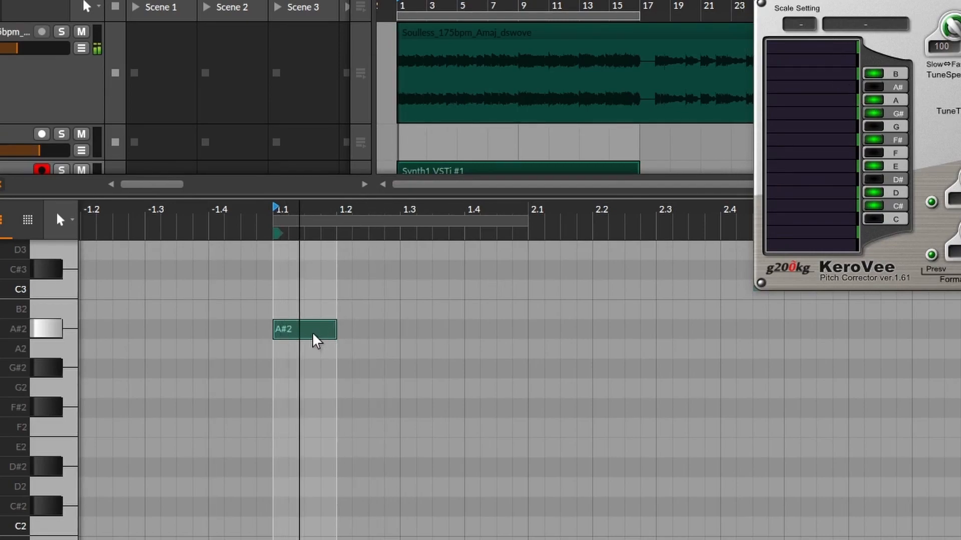
{"action": "left_click_drag", "start_coordinate": [315, 339], "coordinate": [314, 350]}
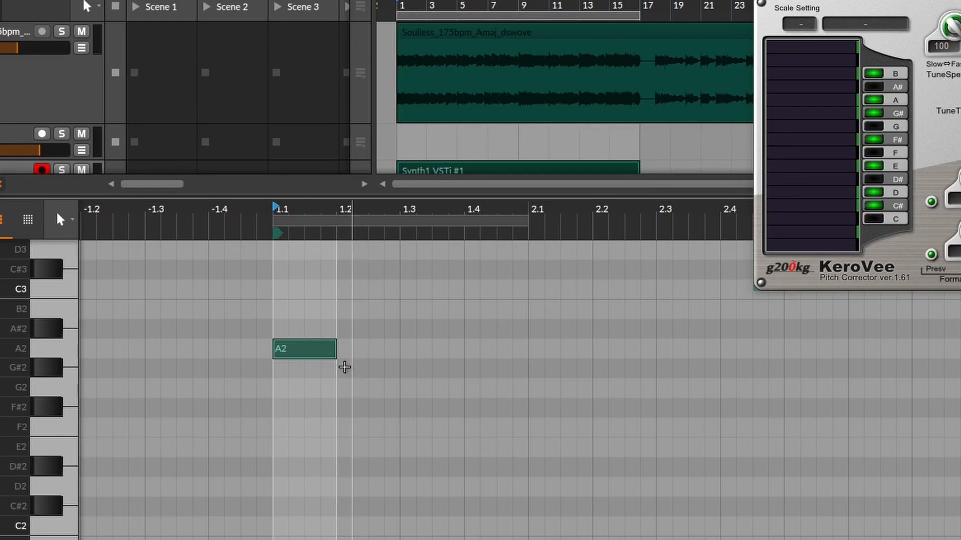
Add melody notes G#2, A2, G#2 and A2 after the first note.
{"action": "double_click", "coordinate": [373, 369]}
{"action": "left_click_drag", "start_coordinate": [430, 369], "coordinate": [398, 368]}
{"action": "double_click", "coordinate": [411, 348]}
{"action": "double_click", "coordinate": [447, 369]}
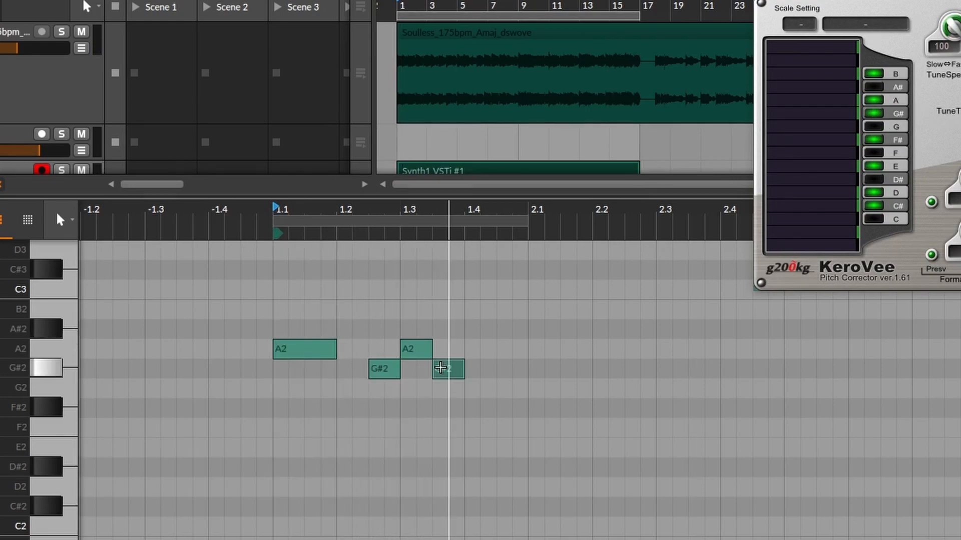
{"action": "double_click", "coordinate": [510, 348]}
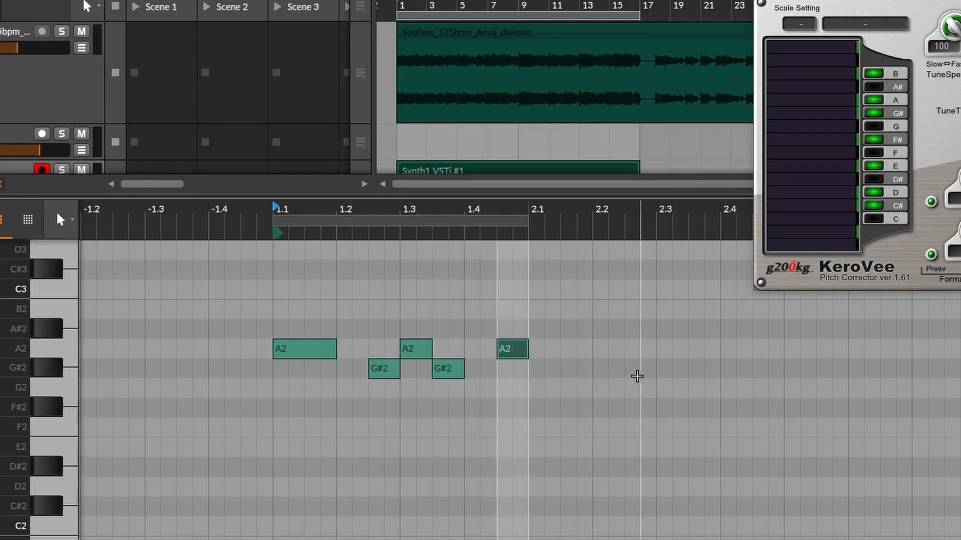
Continue the melody with G#2, two F#2 notes and a longer closing G#2 note.
{"action": "key", "text": "space"}
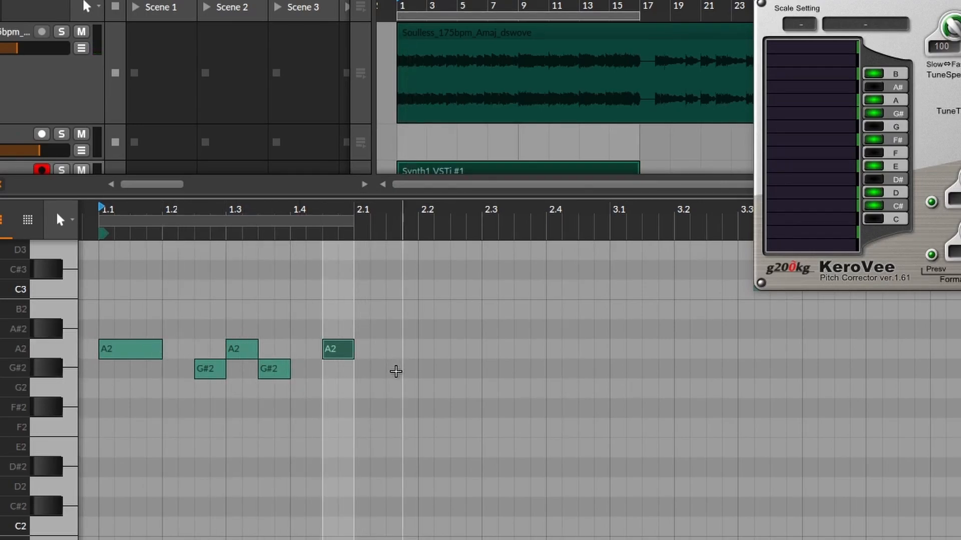
{"action": "double_click", "coordinate": [395, 371]}
{"action": "double_click", "coordinate": [455, 404]}
{"action": "double_click", "coordinate": [525, 405]}
{"action": "double_click", "coordinate": [555, 371]}
{"action": "left_click_drag", "start_coordinate": [575, 368], "coordinate": [609, 369]}
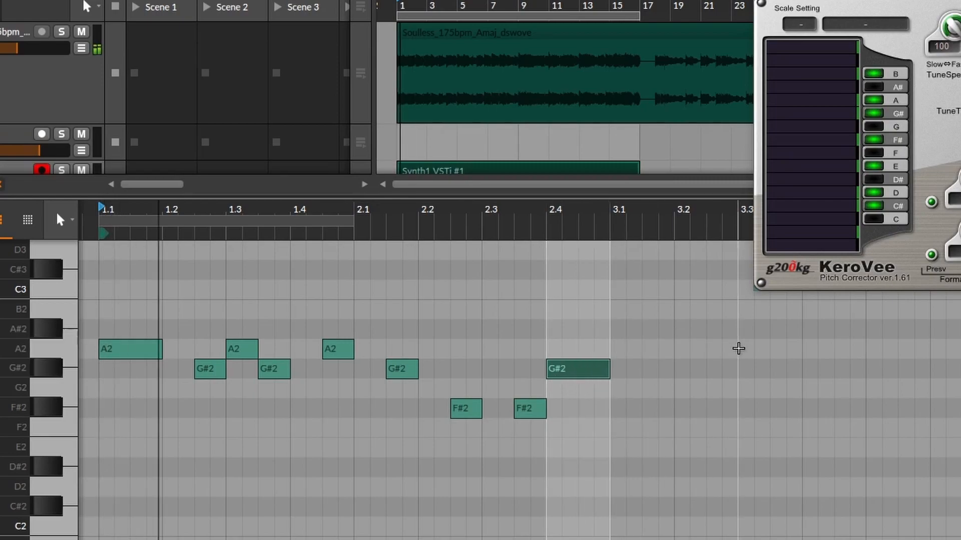